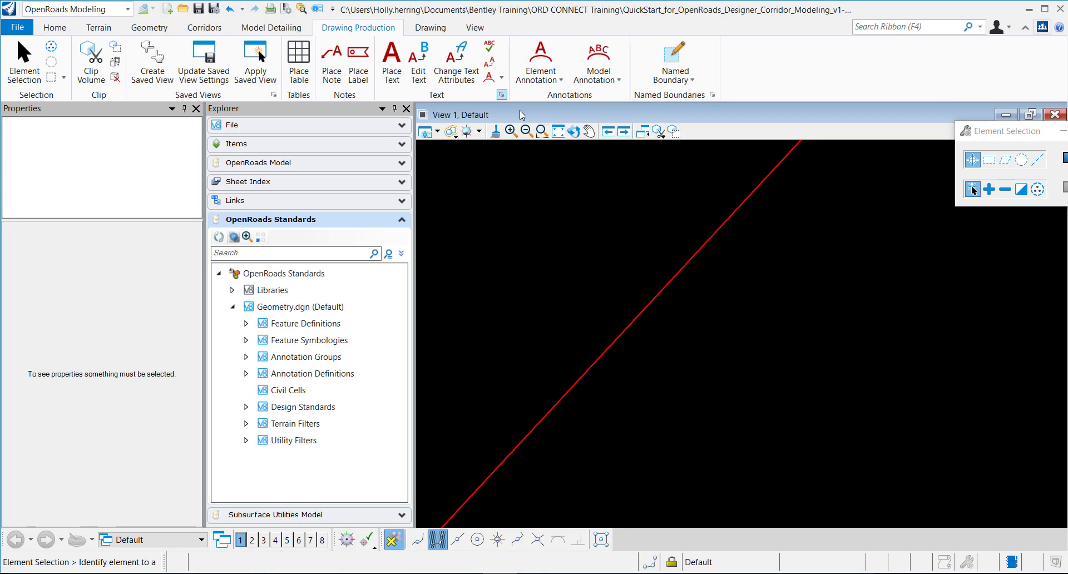
- Annotate the red alignment with Element Annotation, adding station ticks and labels like 10+900.00
click(544, 78)
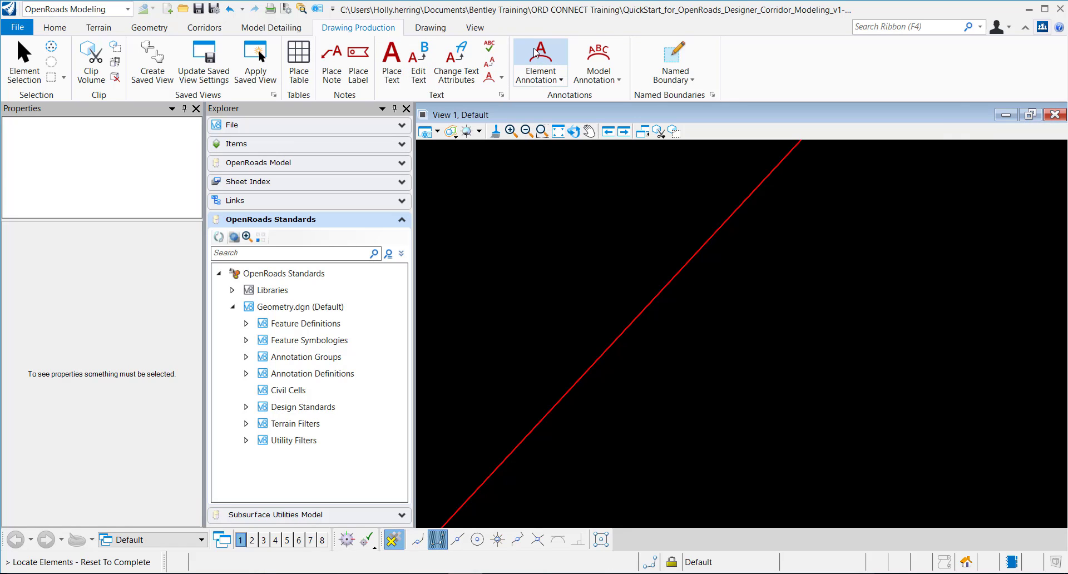
click(640, 313)
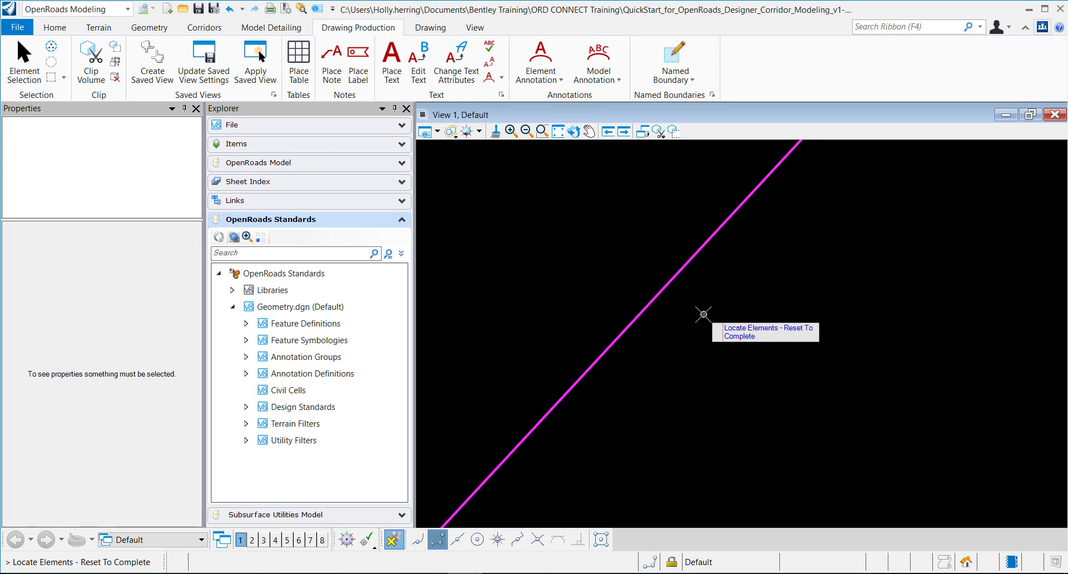
right_click(702, 314)
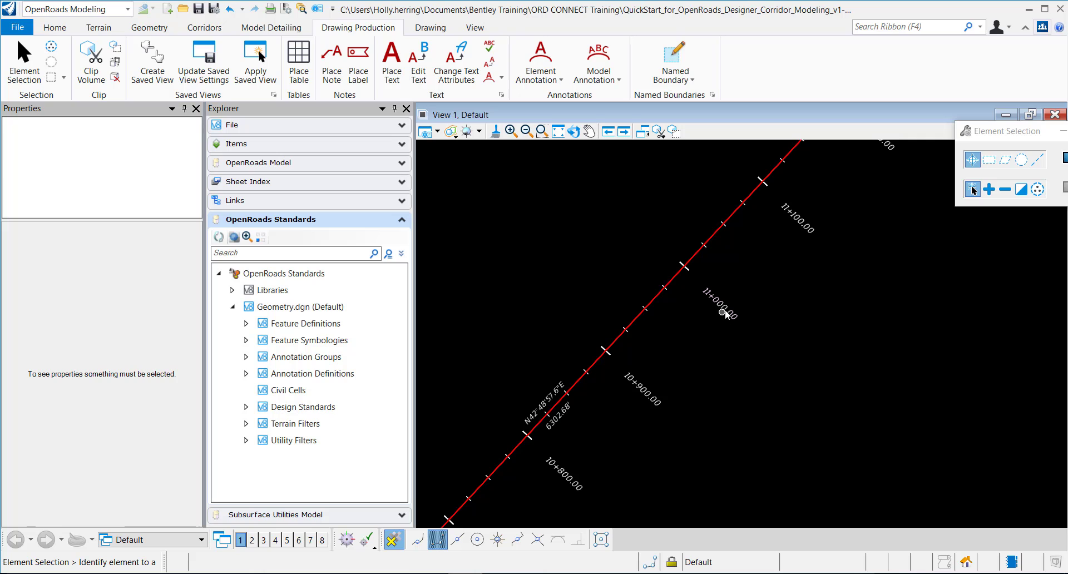
- Select the 11+000.00 label and read its group in Properties: Stationing\Station Labels Major
click(722, 313)
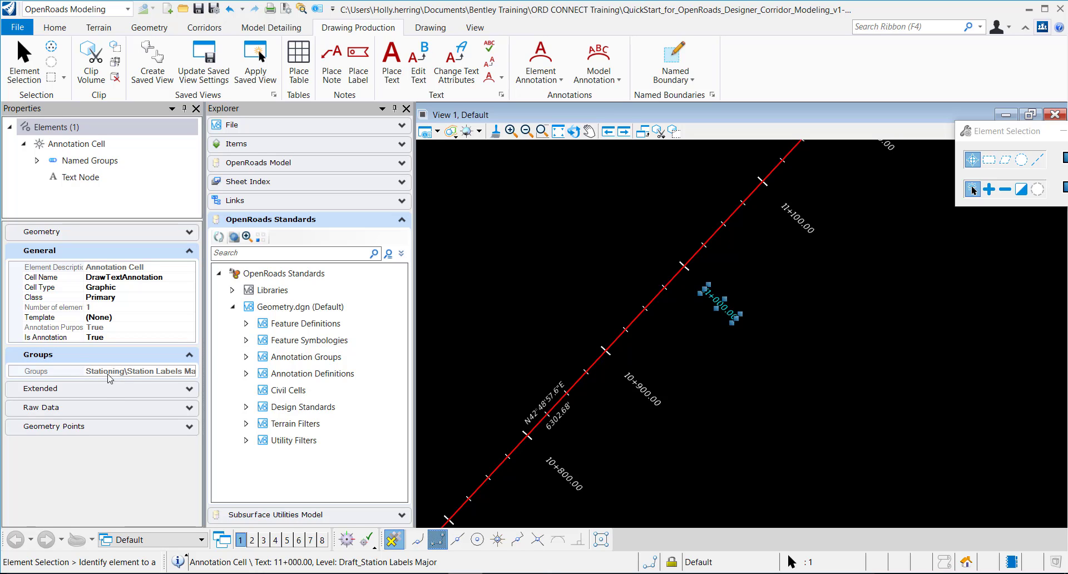
click(174, 372)
drag(187, 371, 223, 373)
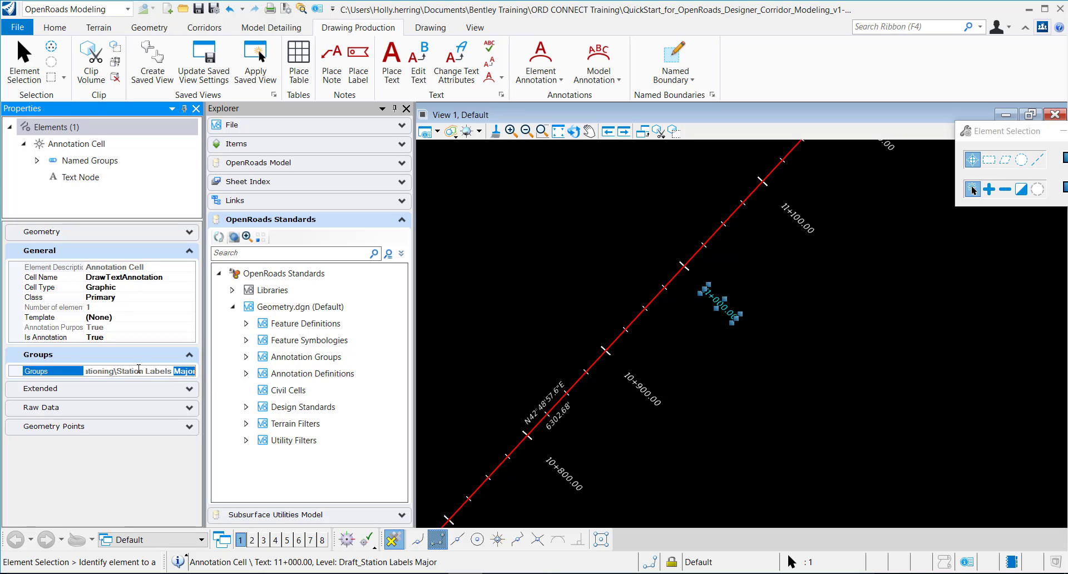
drag(118, 371, 197, 380)
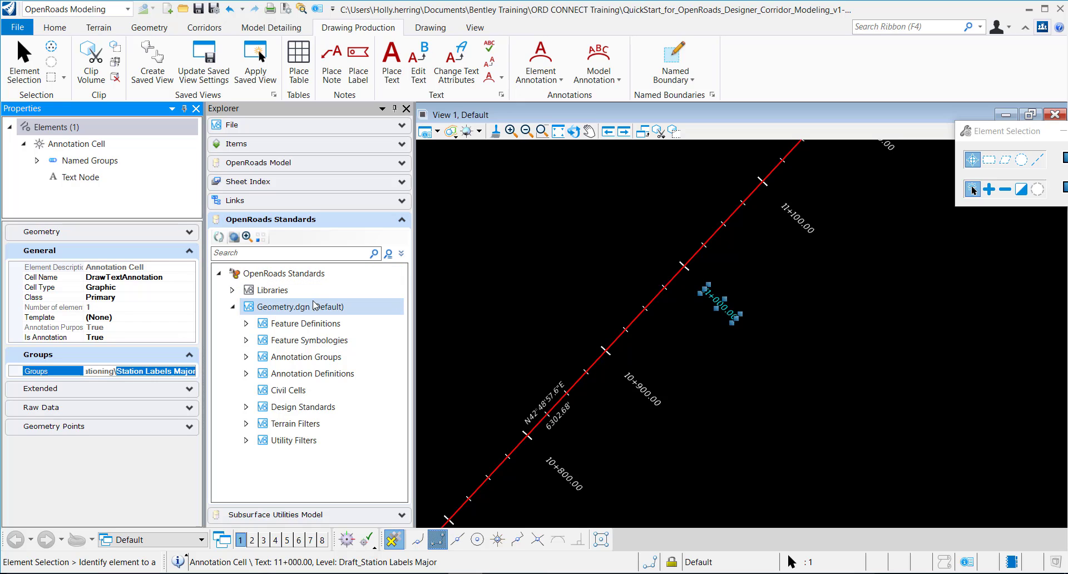
- Expand Annotation Groups > Plan > Linear, select Stationing, and open its Annotation List
click(247, 357)
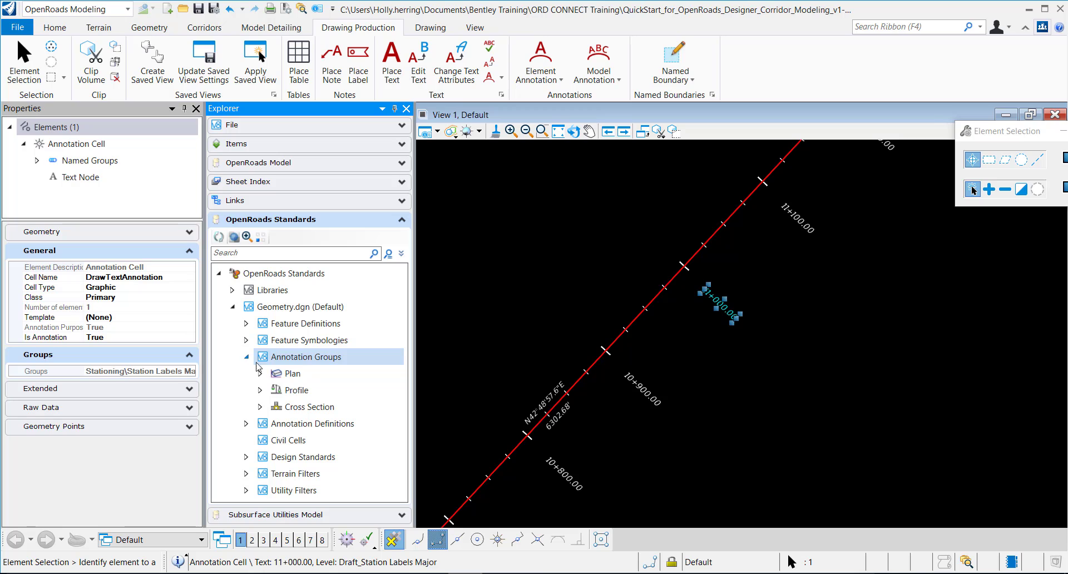
click(259, 374)
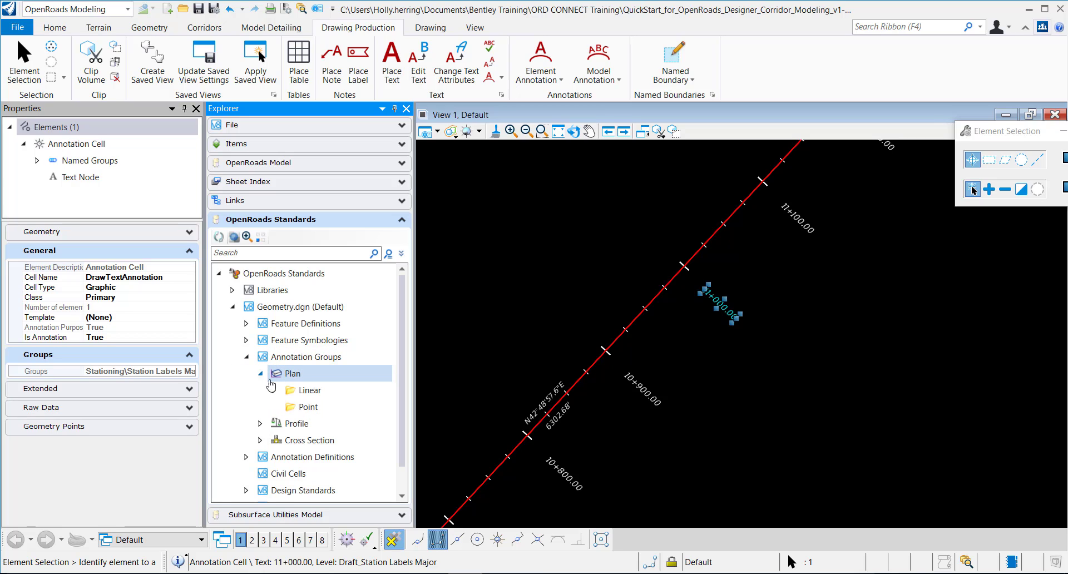
click(274, 390)
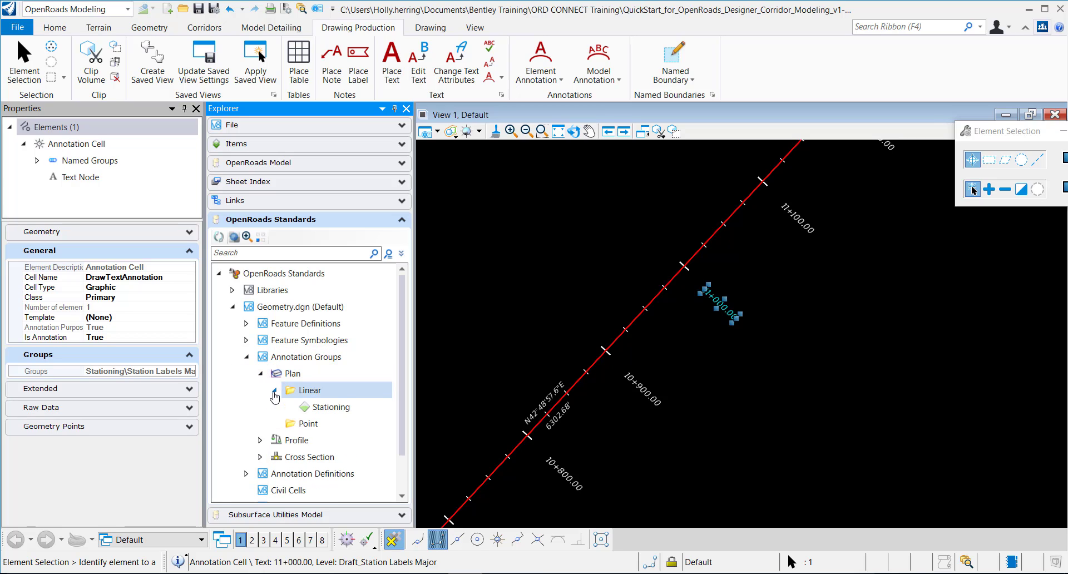
click(305, 411)
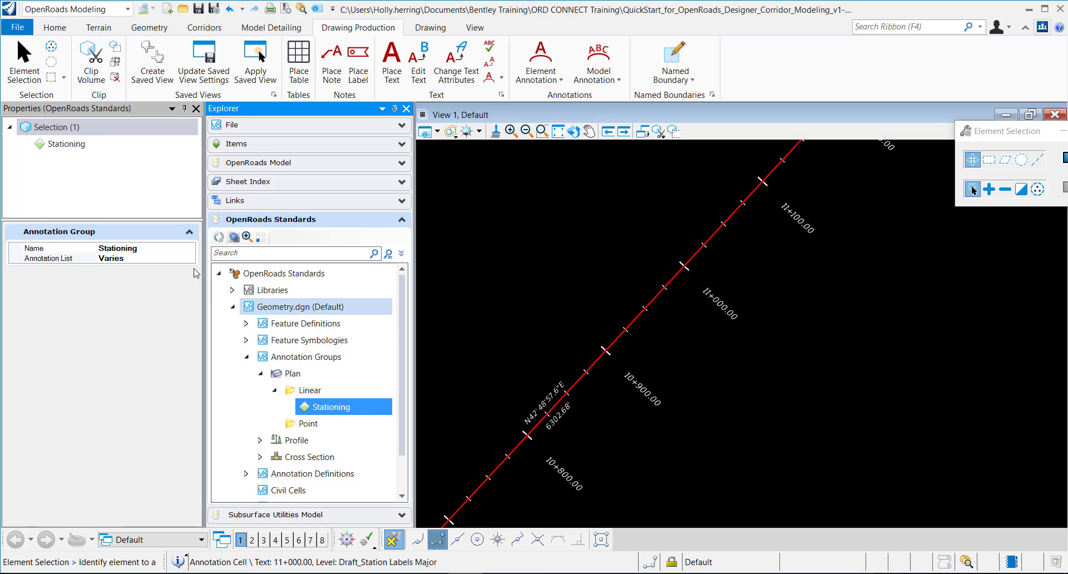
click(175, 260)
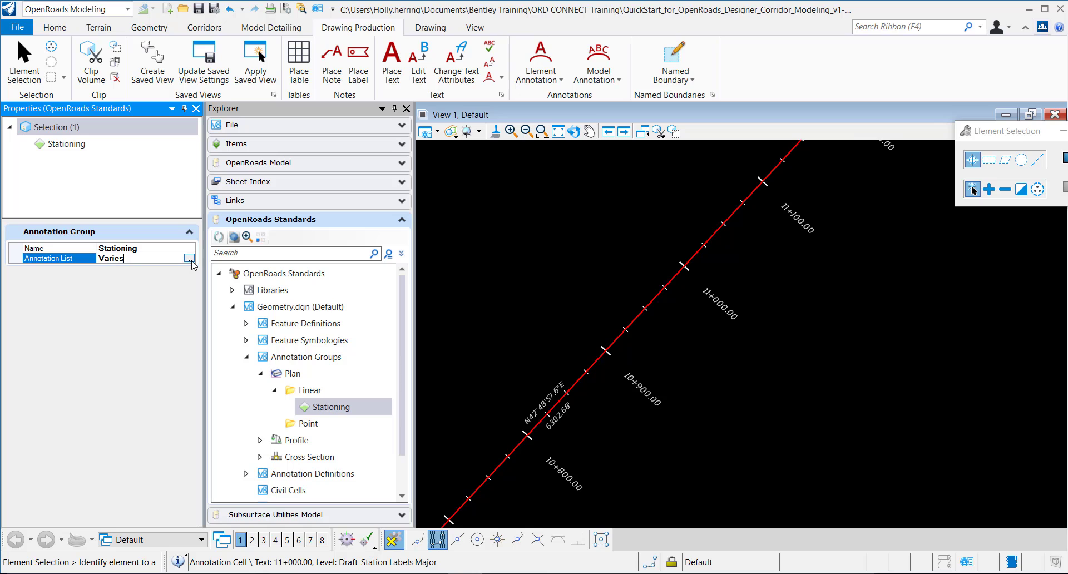
click(189, 258)
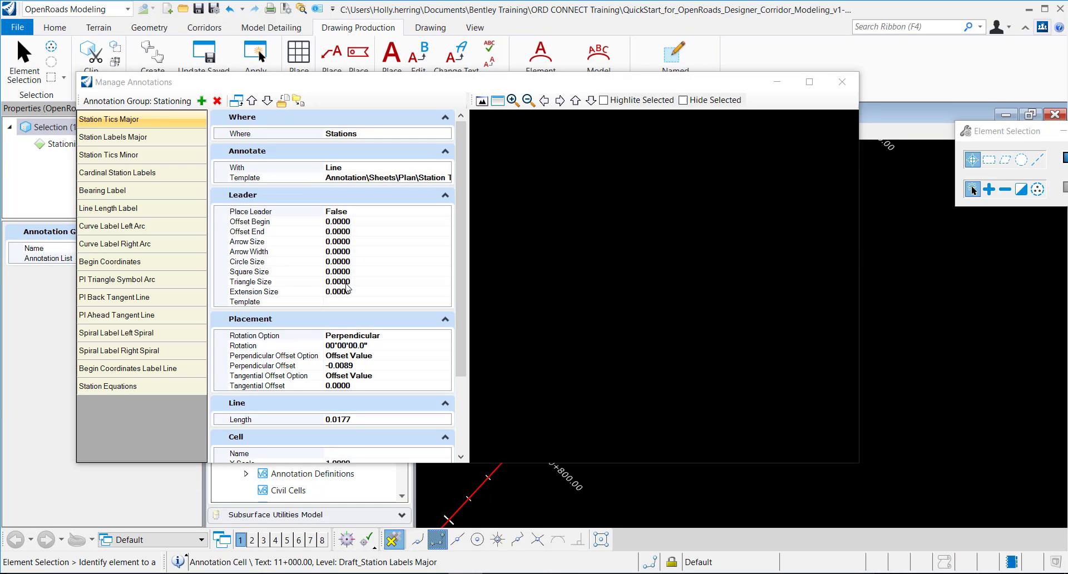
- Check Station Labels Major's ss+sss.ss text favorite, preview a 4+900.00 label, then close Manage Annotations
click(105, 143)
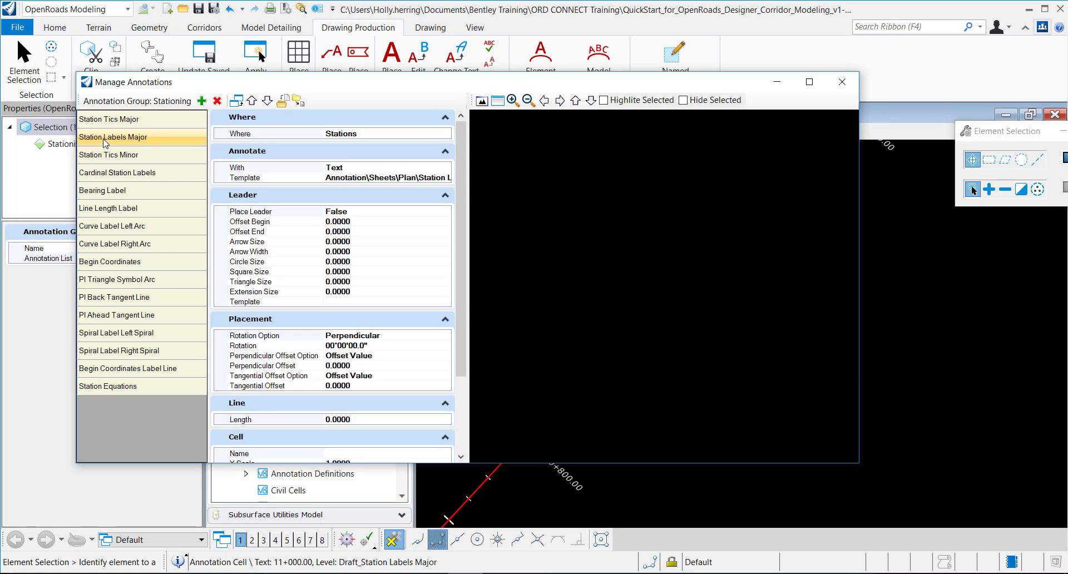
scroll(383, 294, down, 3)
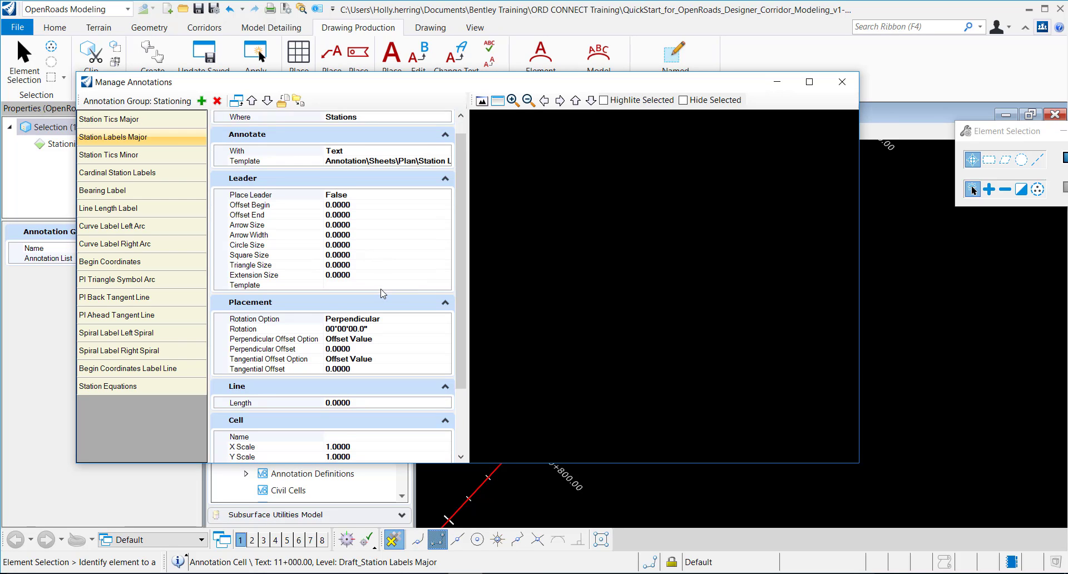
scroll(382, 293, down, 1)
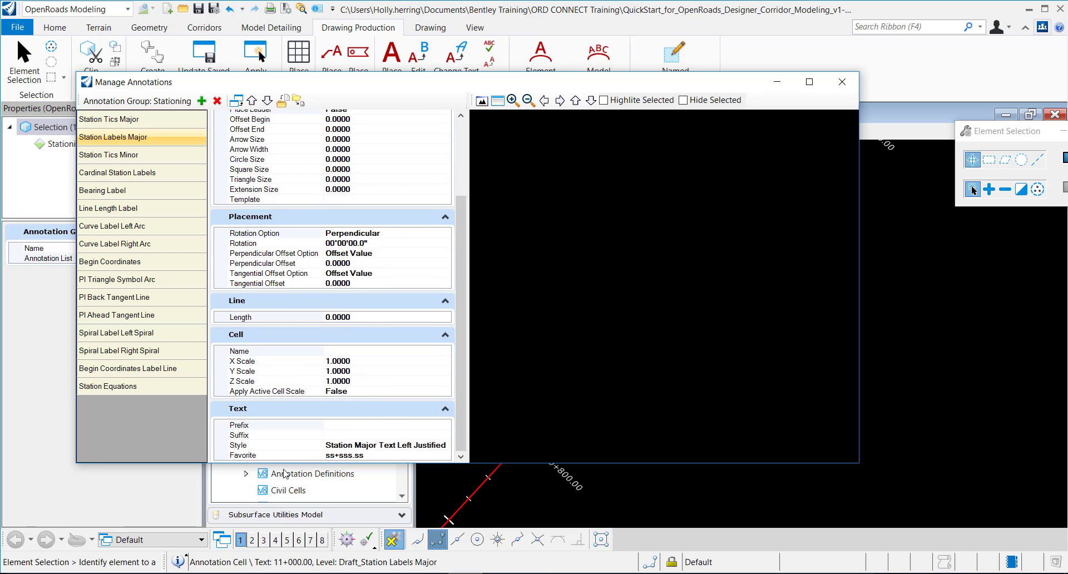
click(399, 455)
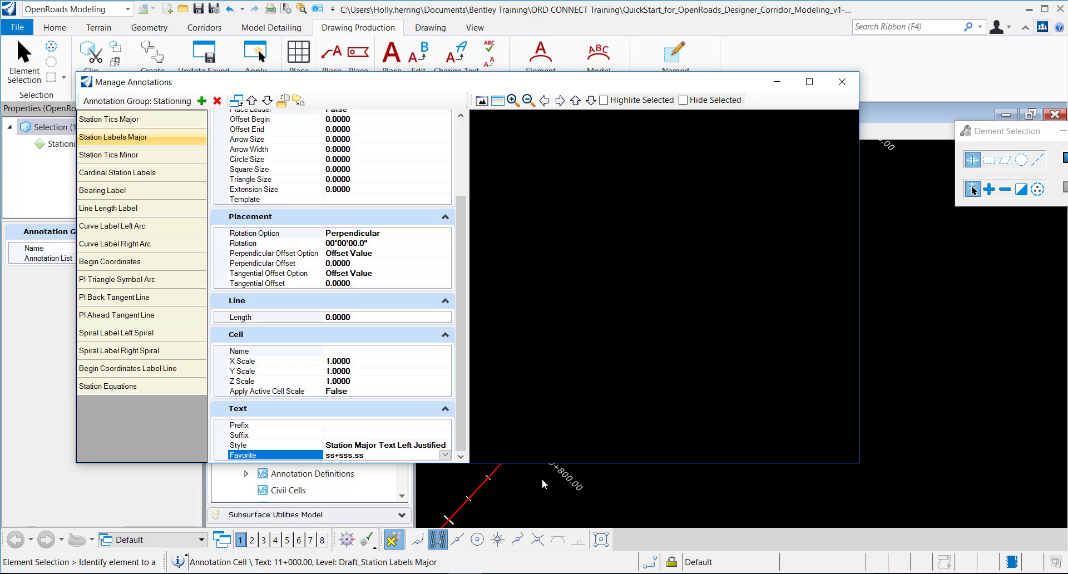
click(489, 107)
scroll(543, 338, up, 5)
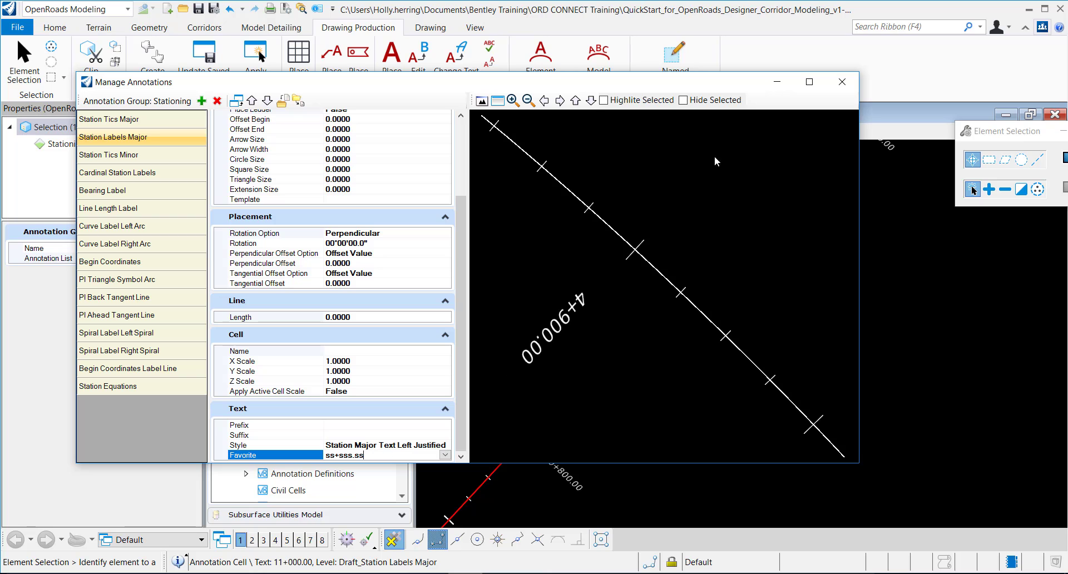
click(837, 89)
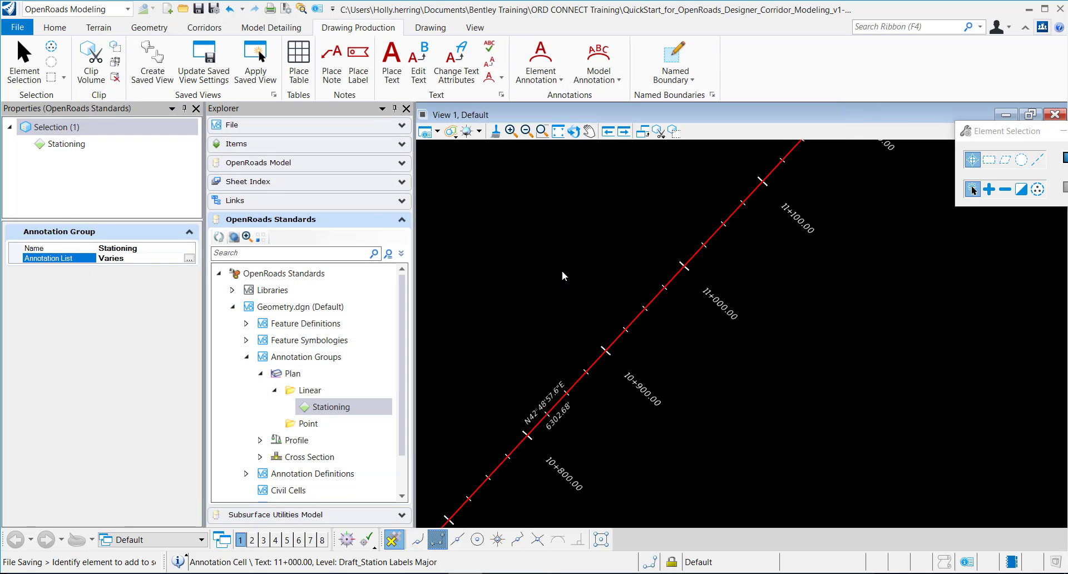
- Insert a Point Station field in sss+ss.ss format with 0.12 precision, reading 405+02.29
click(489, 79)
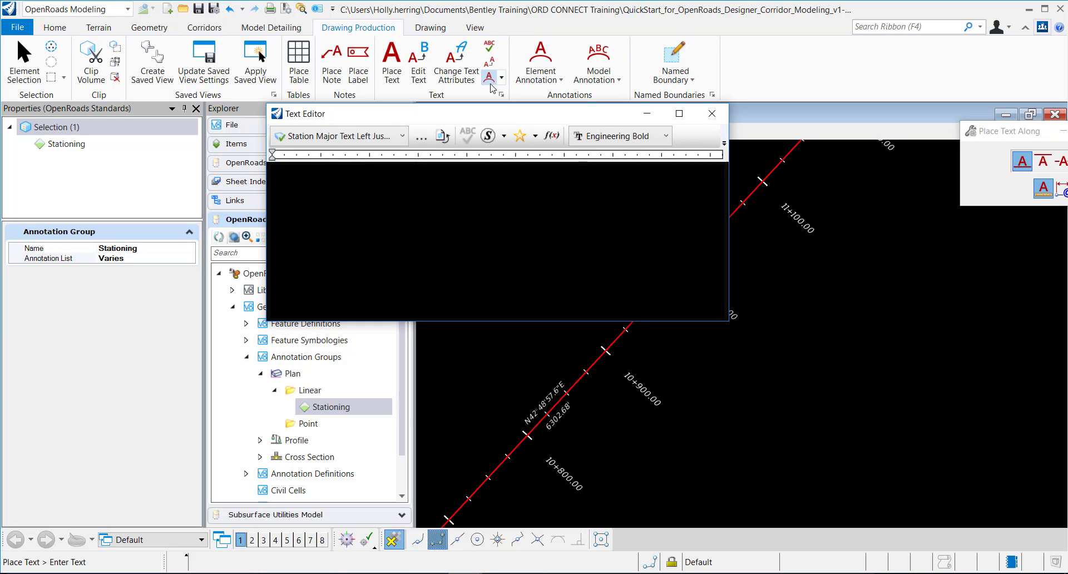
drag(512, 118, 500, 115)
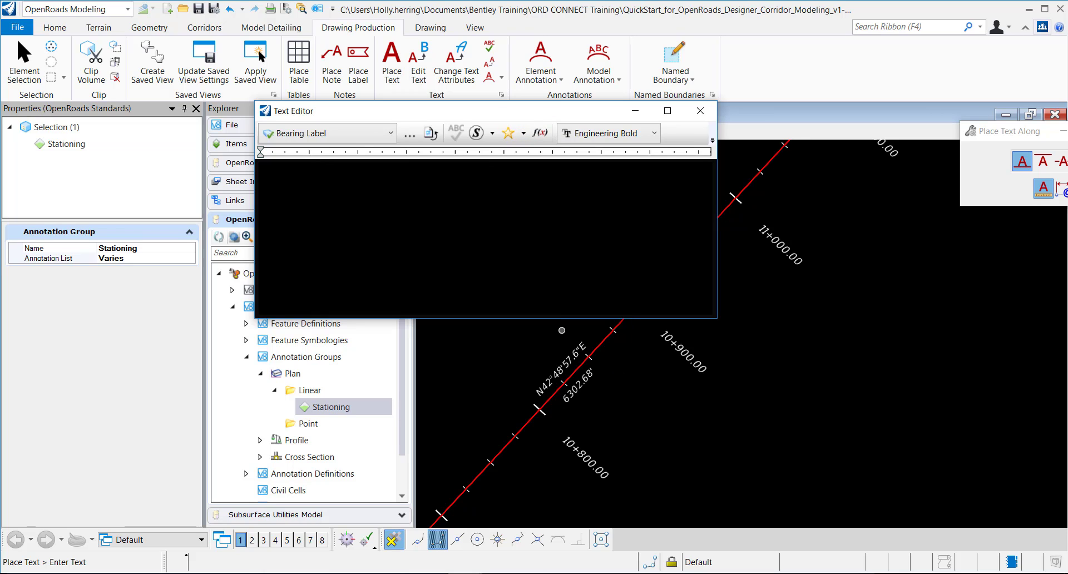
click(540, 134)
click(539, 217)
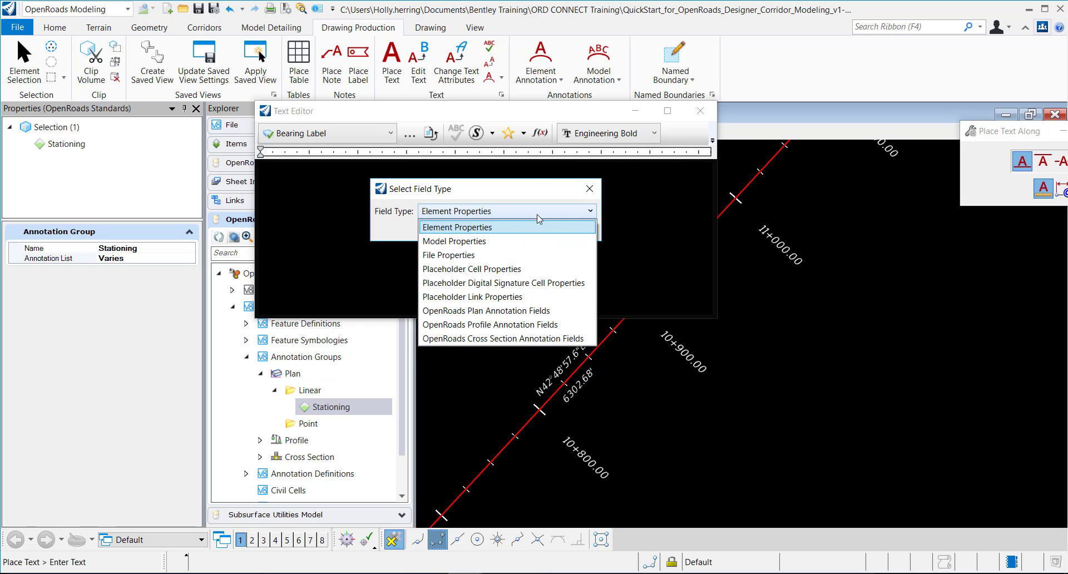
click(490, 310)
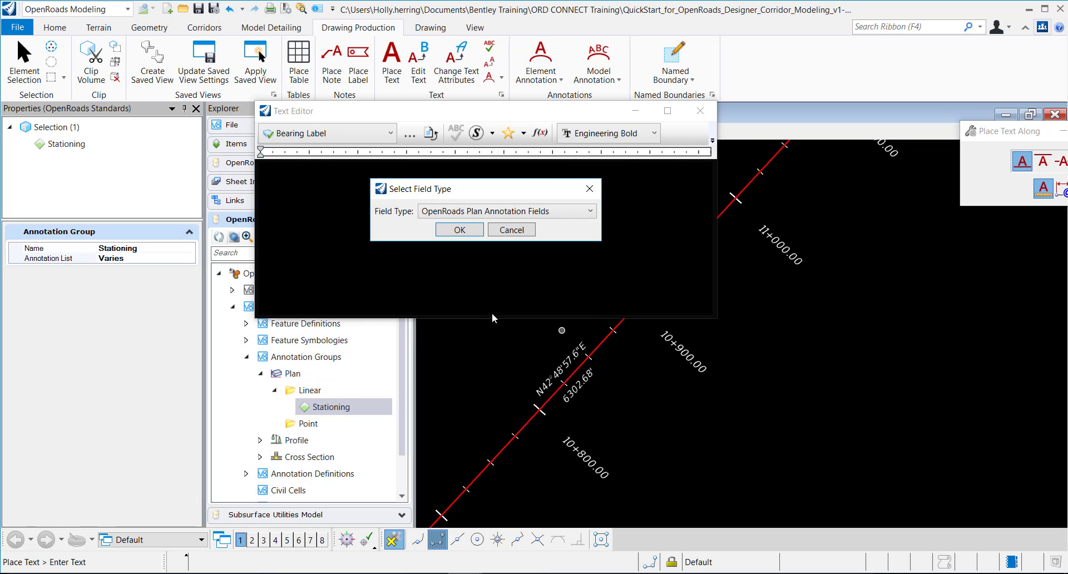
click(467, 229)
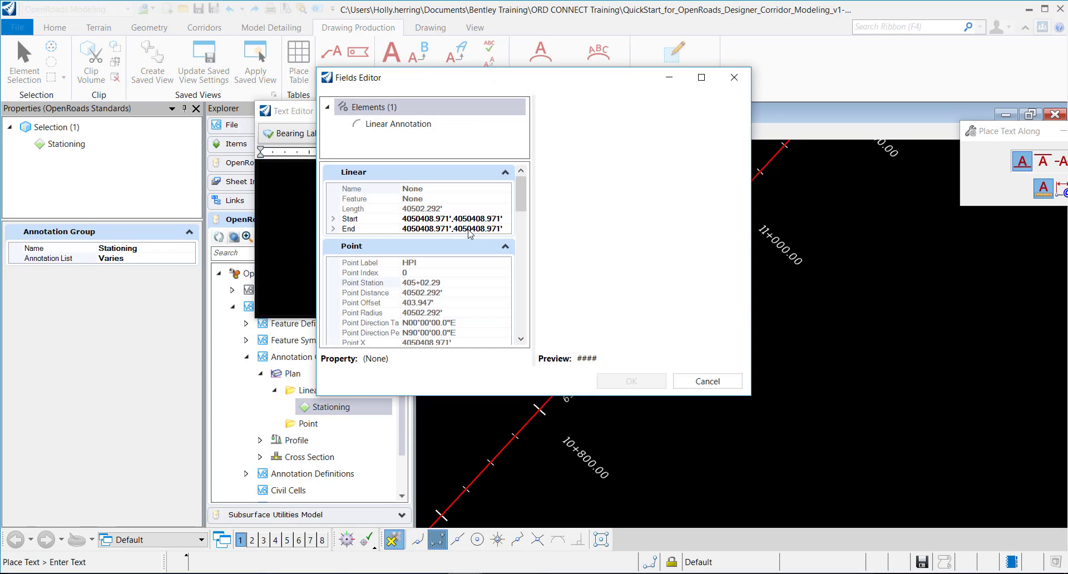
click(346, 284)
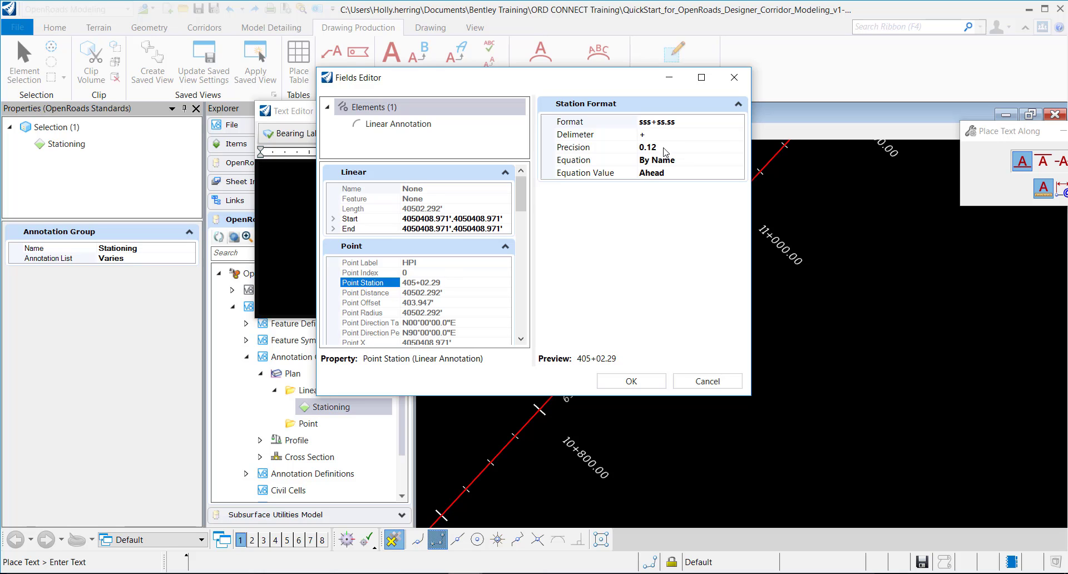
click(644, 384)
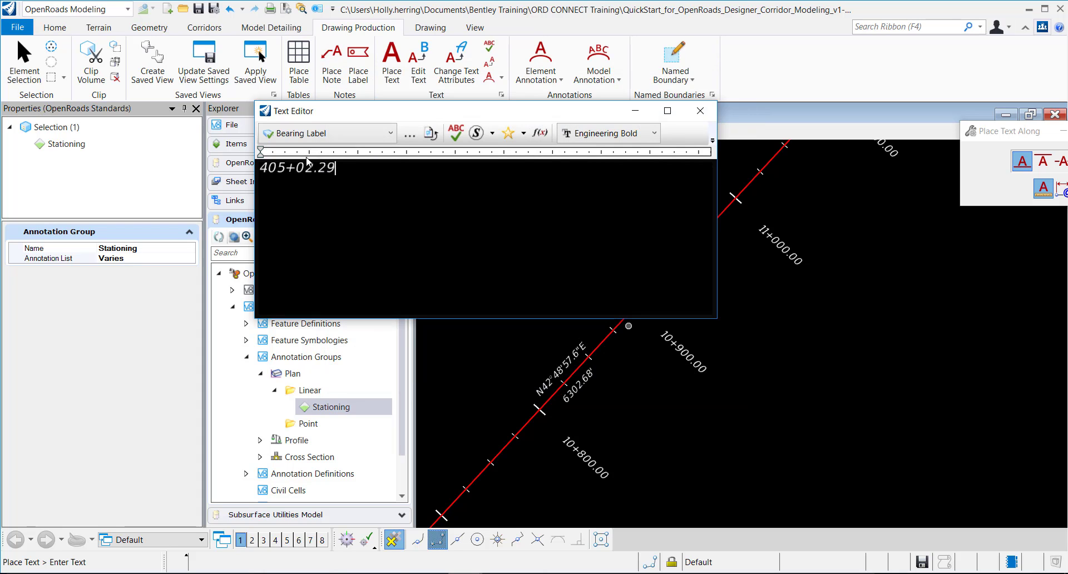
- Save the selected station field text as a new text favorite
click(309, 168)
right_click(309, 167)
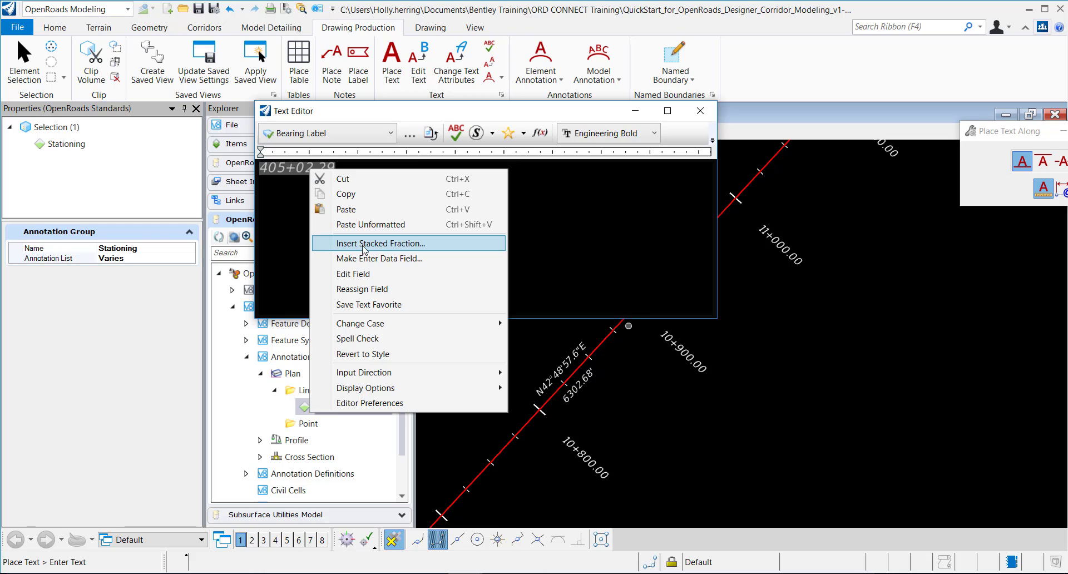
click(386, 305)
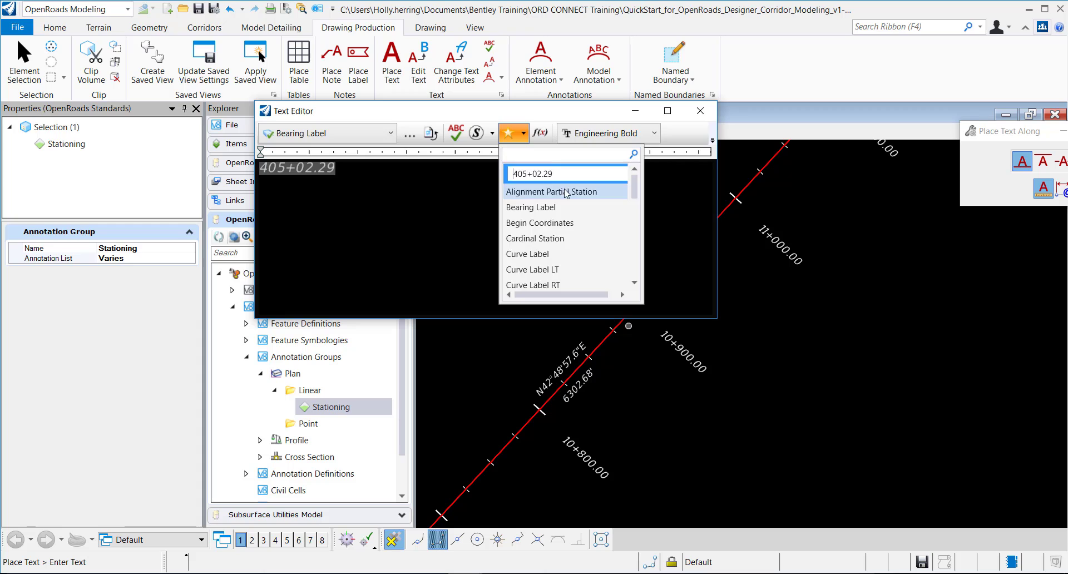
click(567, 190)
- Rename the new 405+02.29 text favorite to sss+ss.ss
click(524, 136)
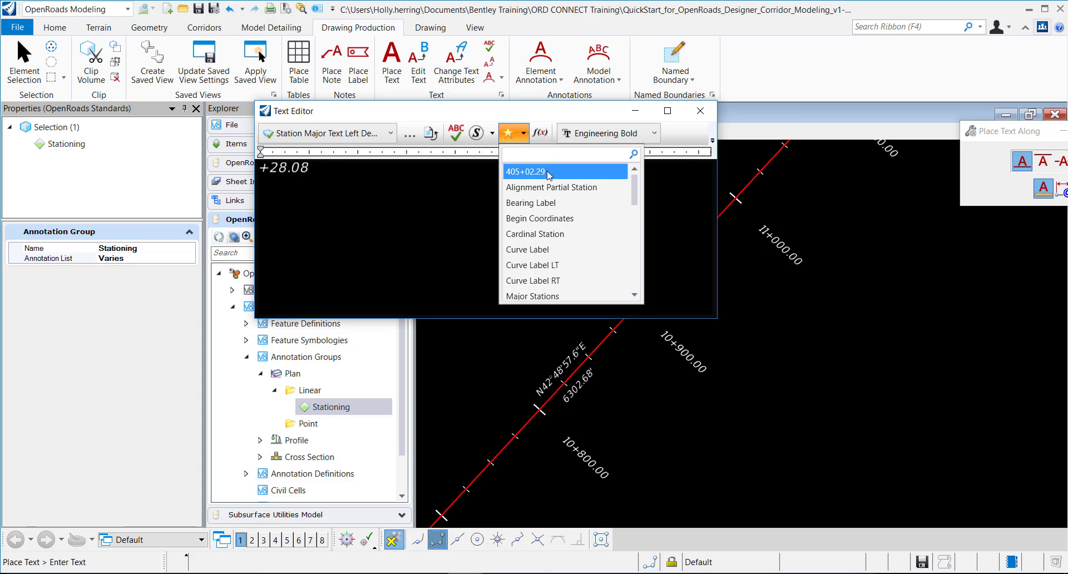
right_click(547, 171)
click(568, 181)
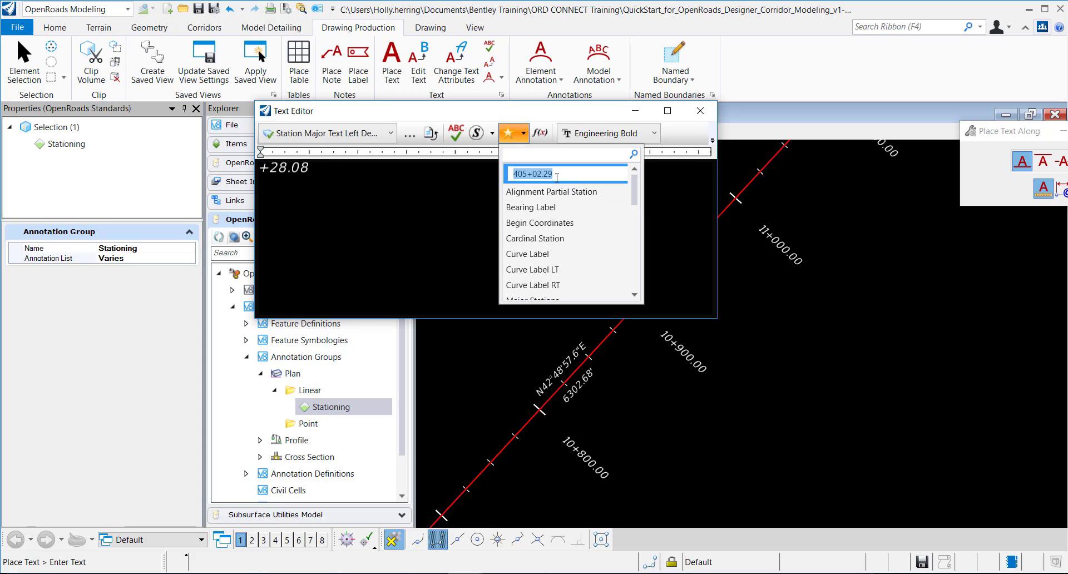
text(sss+ss.ss)
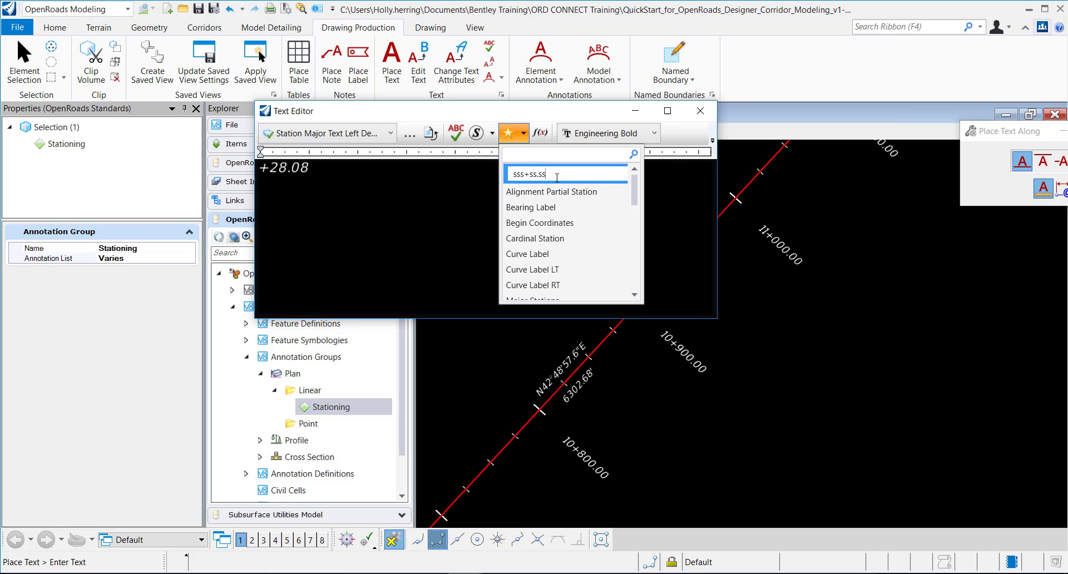
key(Return)
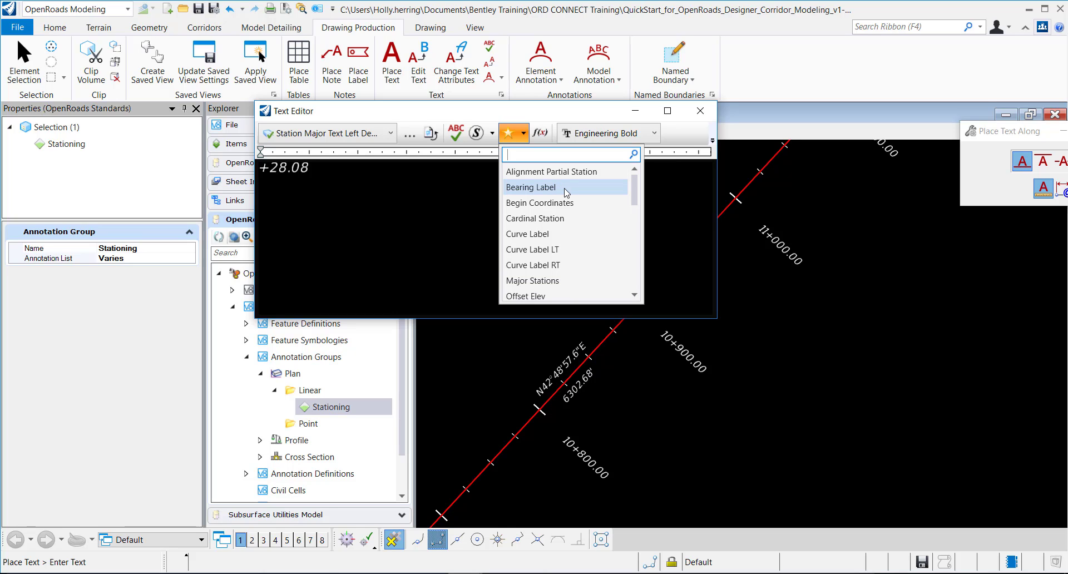
- Close the Text Editor and reopen the Stationing annotation list at Station Labels Major
click(700, 110)
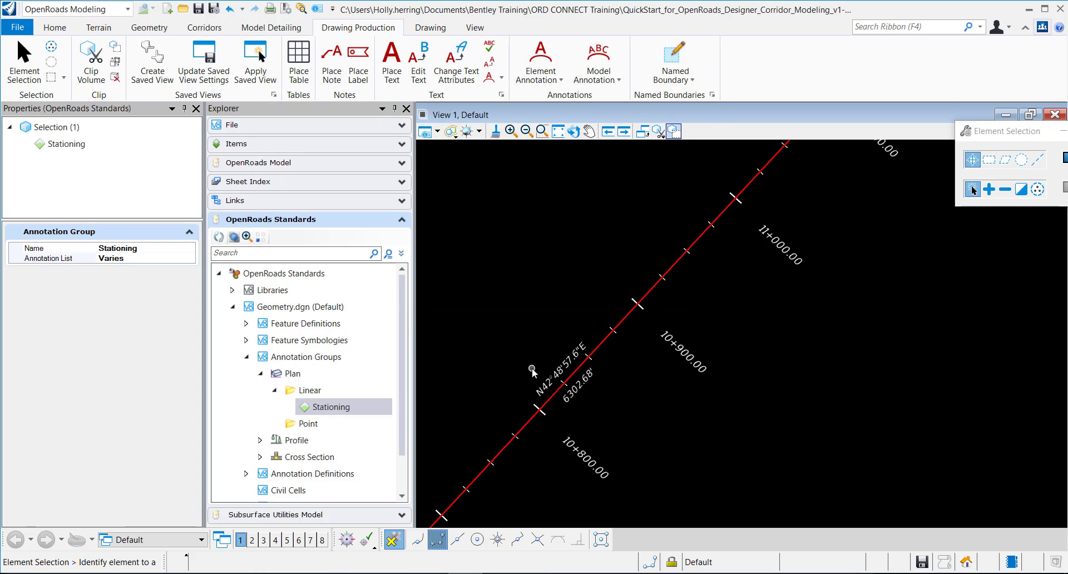
click(187, 260)
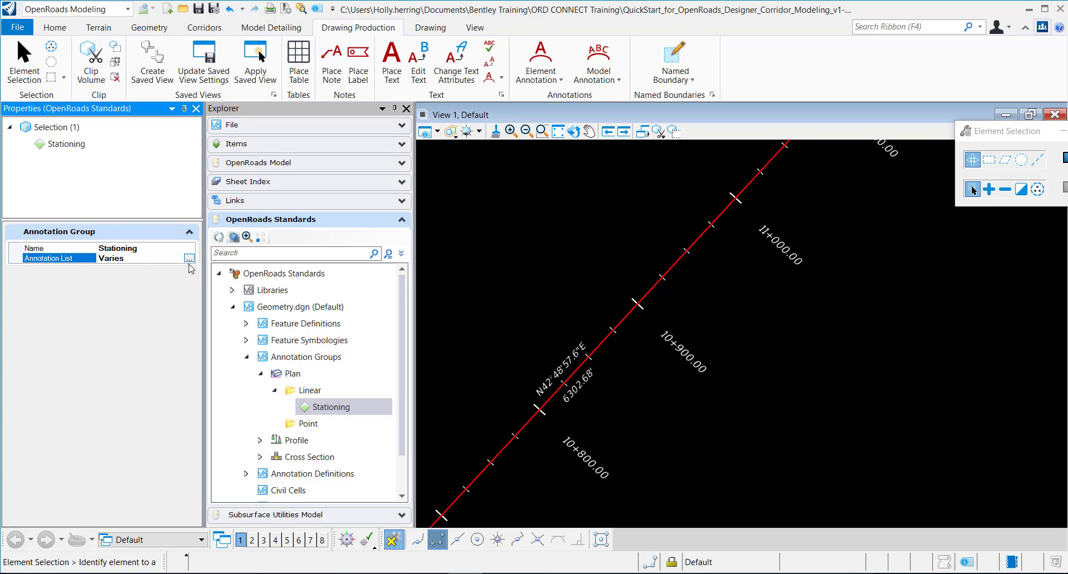
click(190, 259)
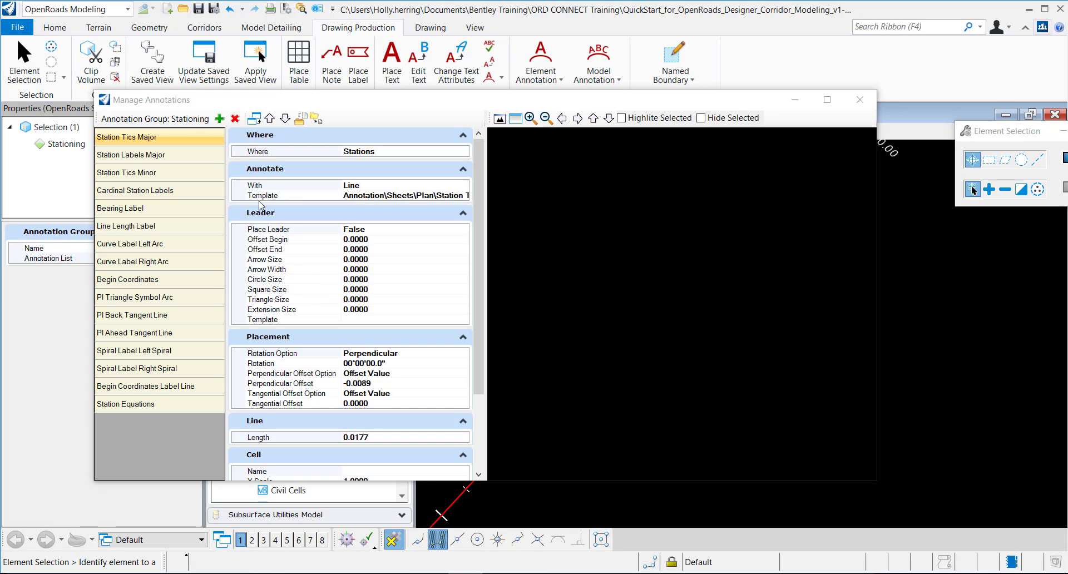
click(144, 157)
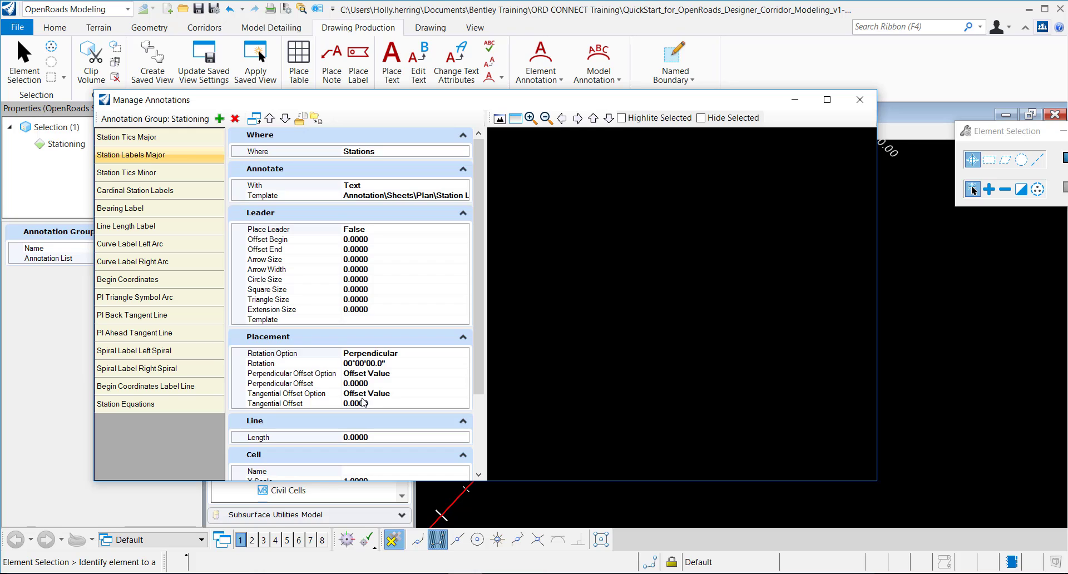
- Set Station Labels Major's Text Favorite to sss+ss.ss instead of ss+sss.ss
scroll(364, 398, down, 3)
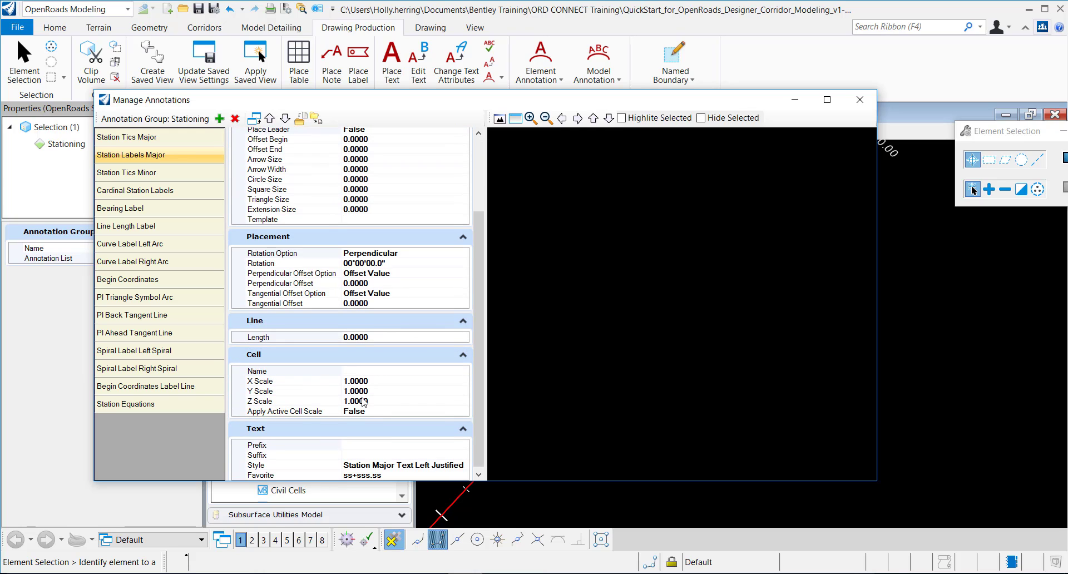
click(439, 473)
click(462, 473)
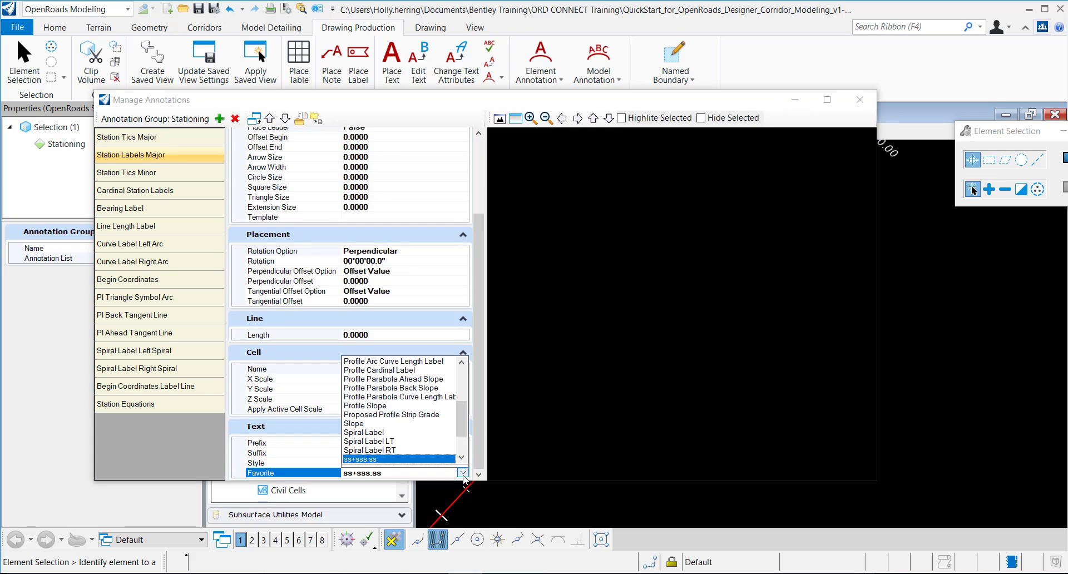
scroll(412, 439, down, 1)
scroll(410, 441, down, 2)
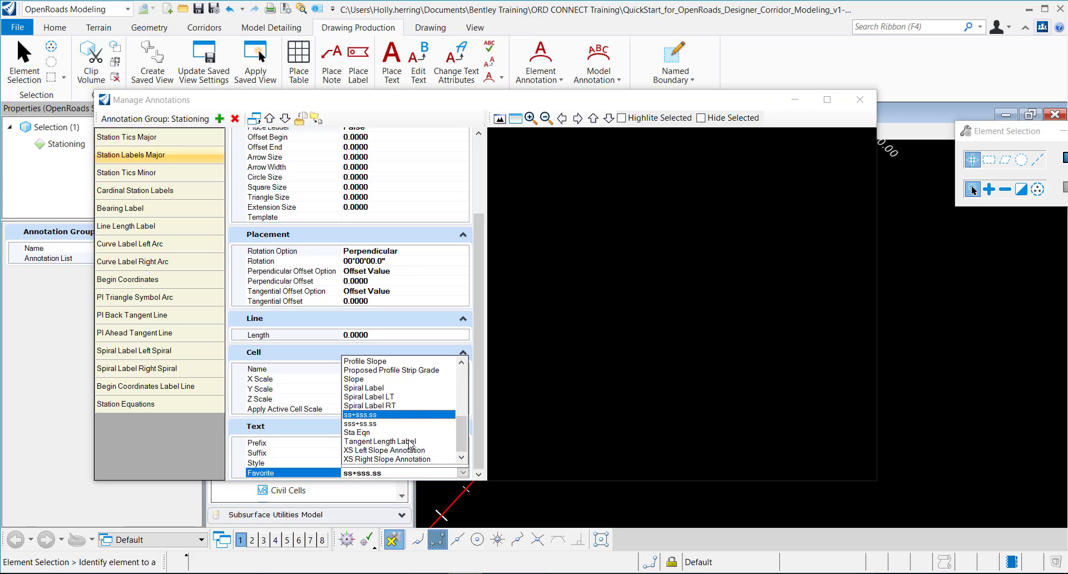
click(370, 420)
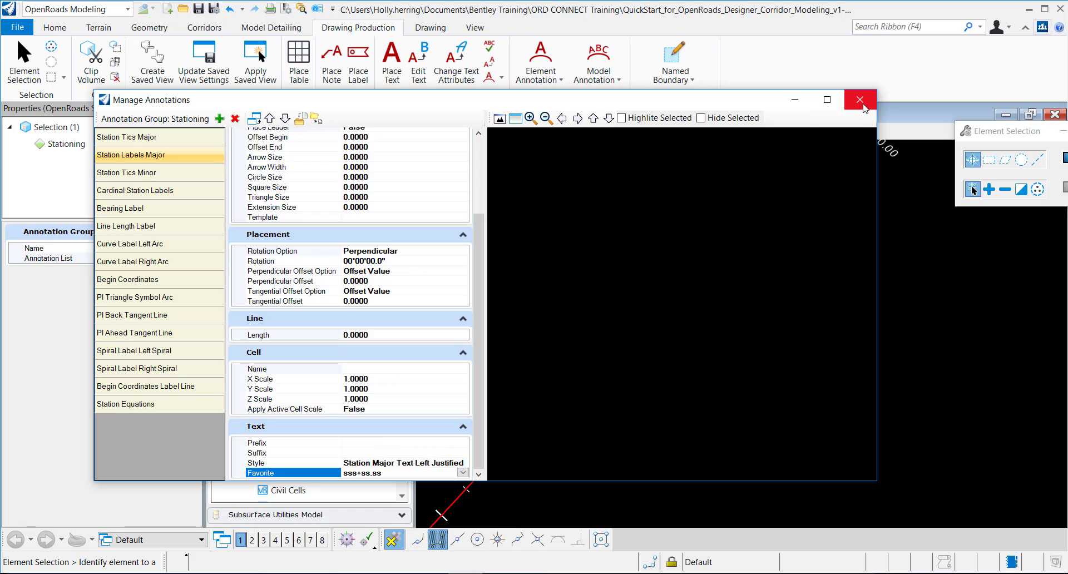
- Move the Manage Annotations dialog aside to reveal the updated station label preview
mouse_move(680, 106)
mouse_down()
mouse_move(667, 42)
mouse_move(676, 44)
mouse_up()
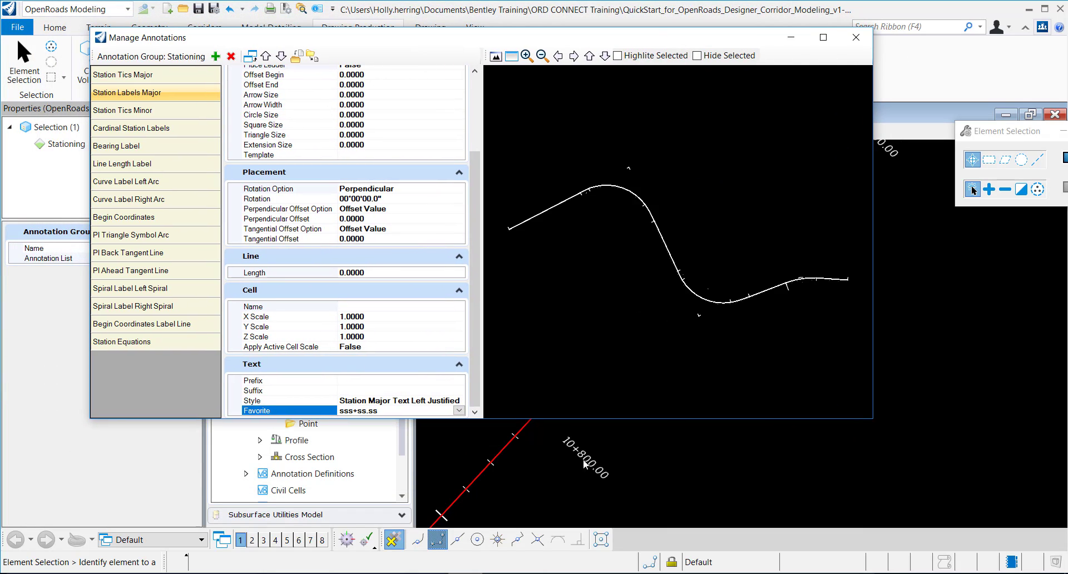